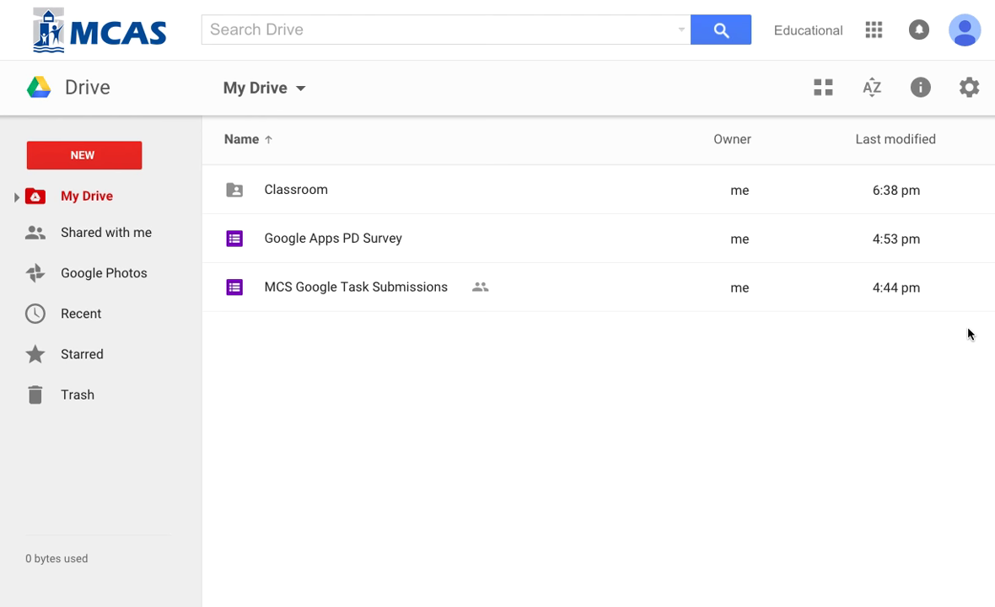
# Step: Look at the available Google apps, and return to the My Drive file list
pyautogui.click(875, 30)
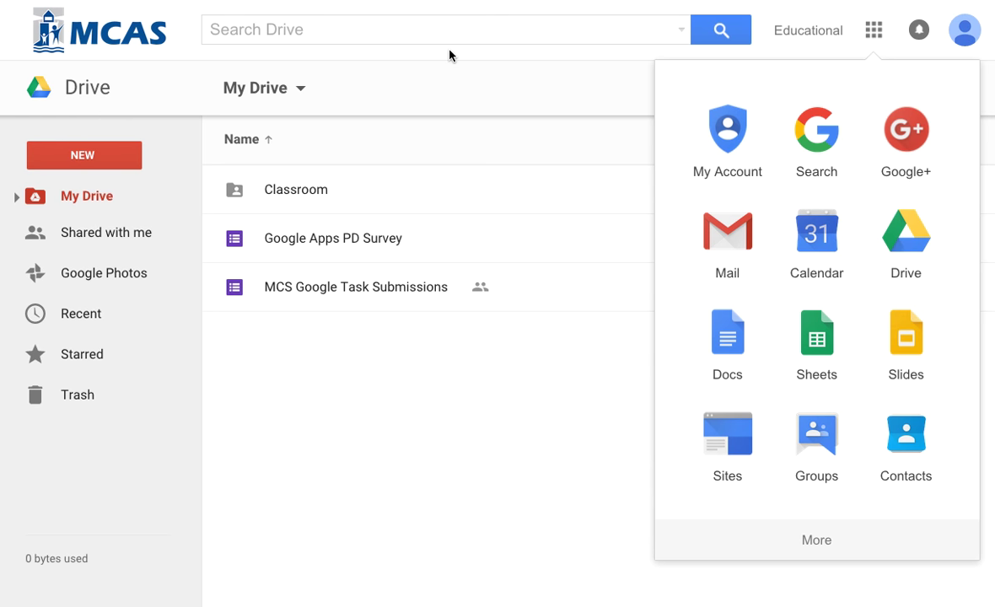
pyautogui.click(451, 18)
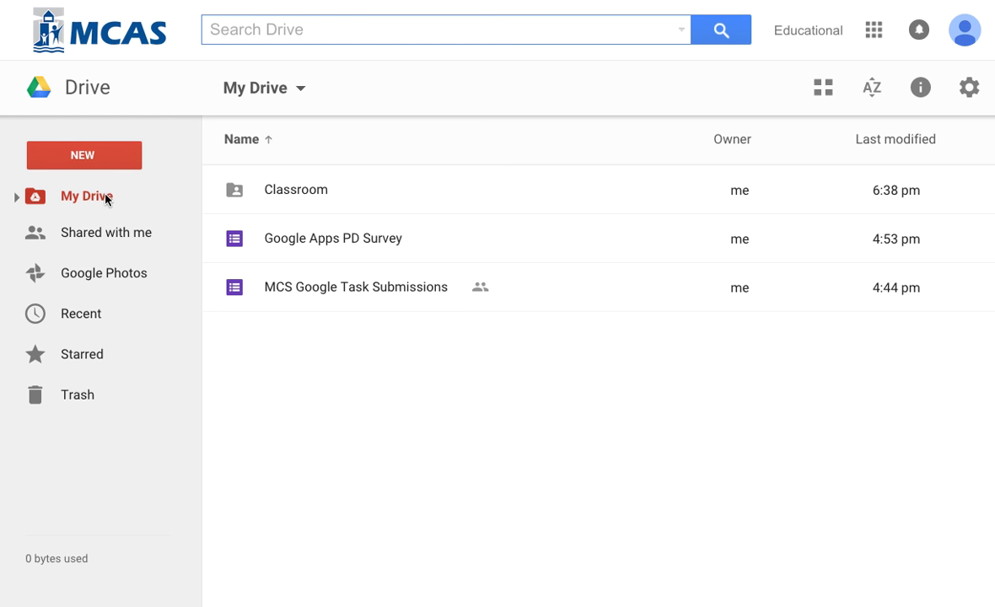
pyautogui.click(106, 198)
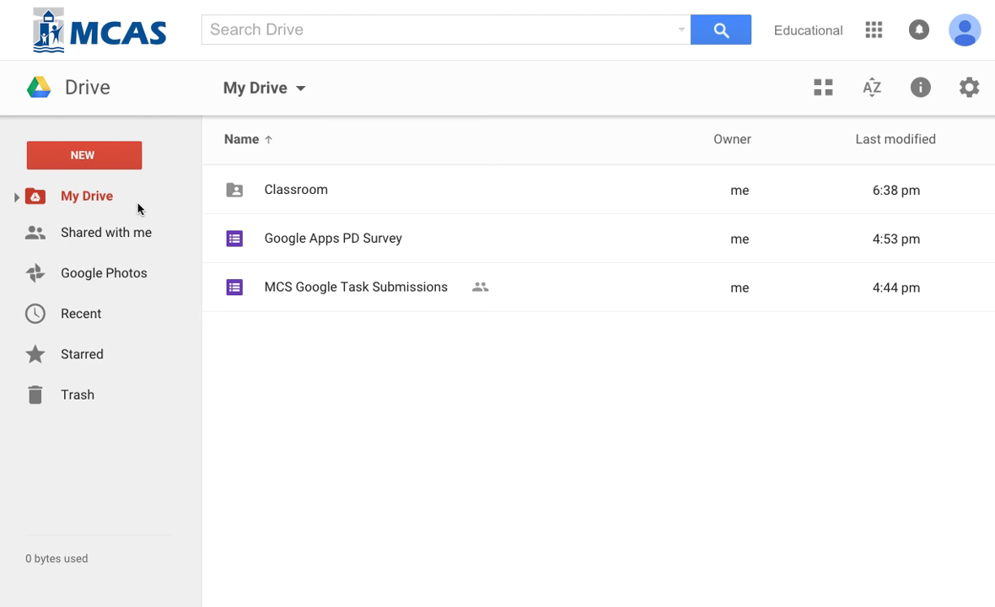
# Step: Expand the My Drive folder tree and check which subfolders the Classroom folder contains
pyautogui.click(17, 199)
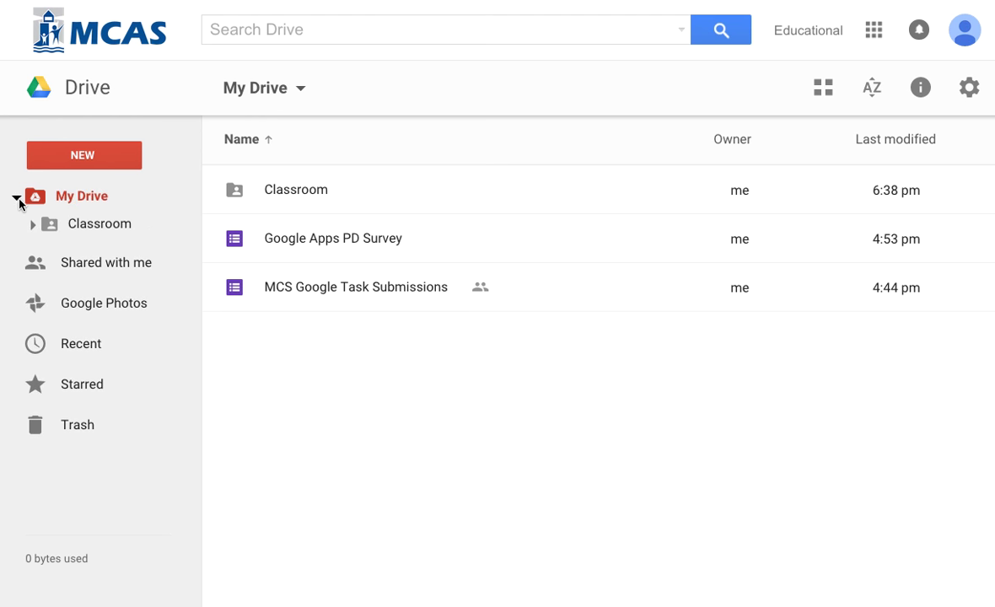
pyautogui.click(32, 224)
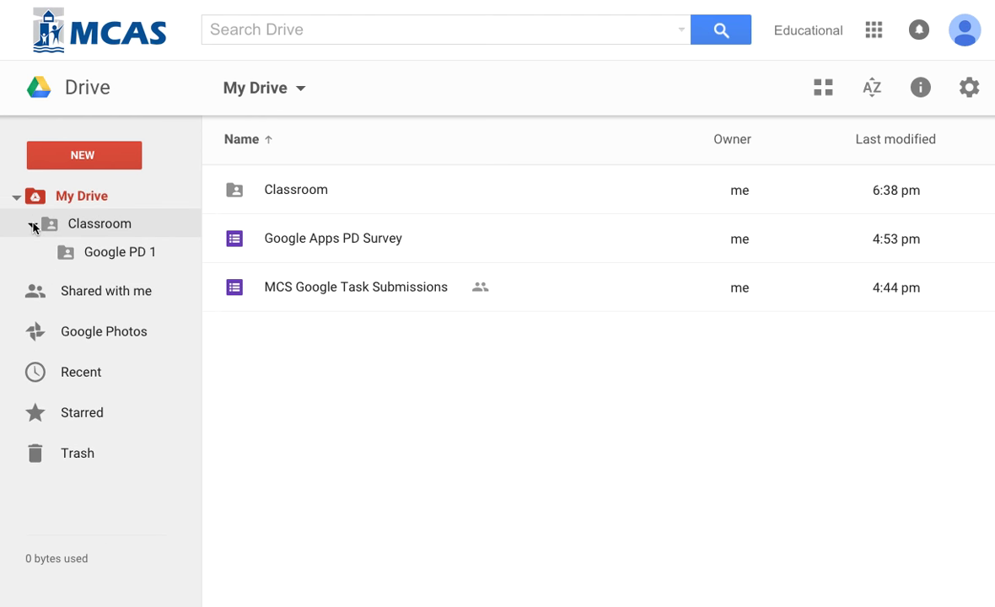
pyautogui.click(32, 225)
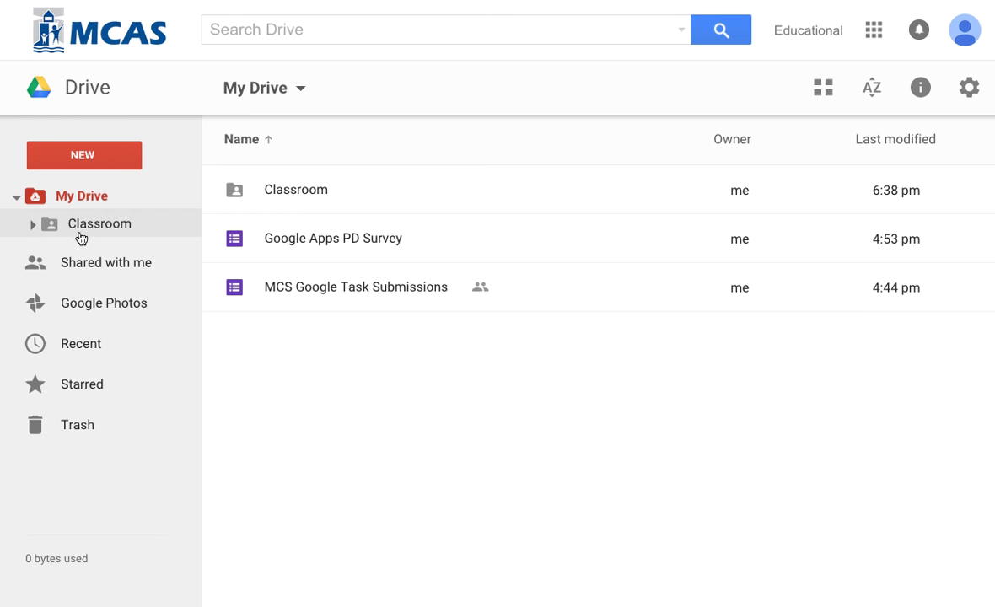
# Step: Create a new folder named "Google PD" in My Drive
pyautogui.click(97, 163)
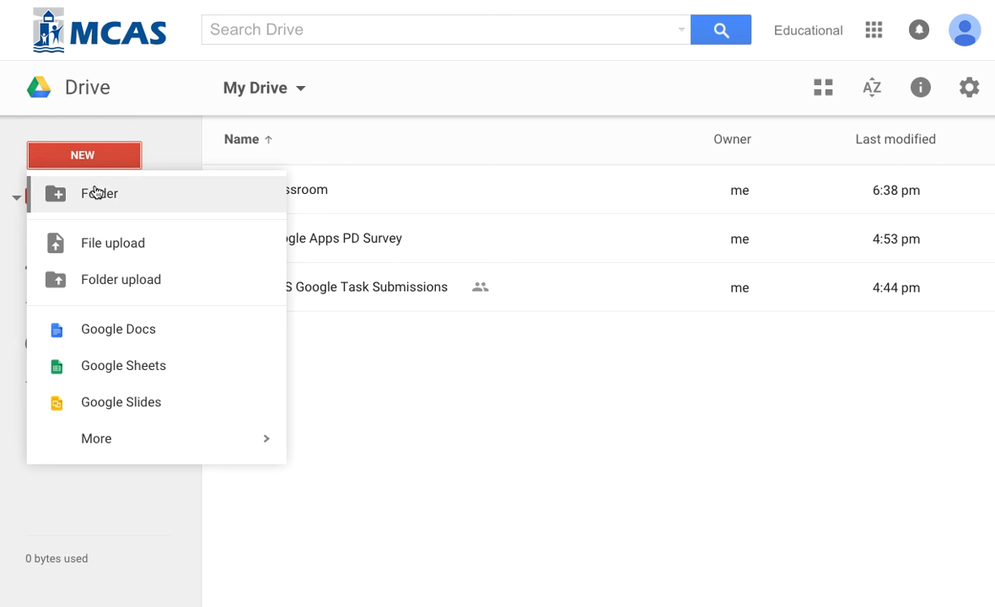
pyautogui.click(95, 193)
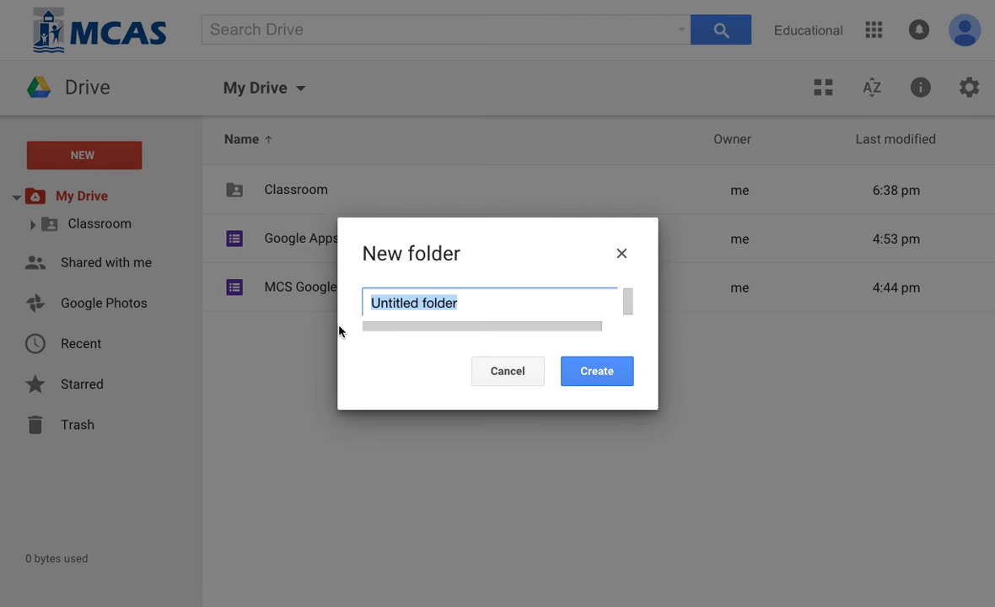
pyautogui.write('Goo')
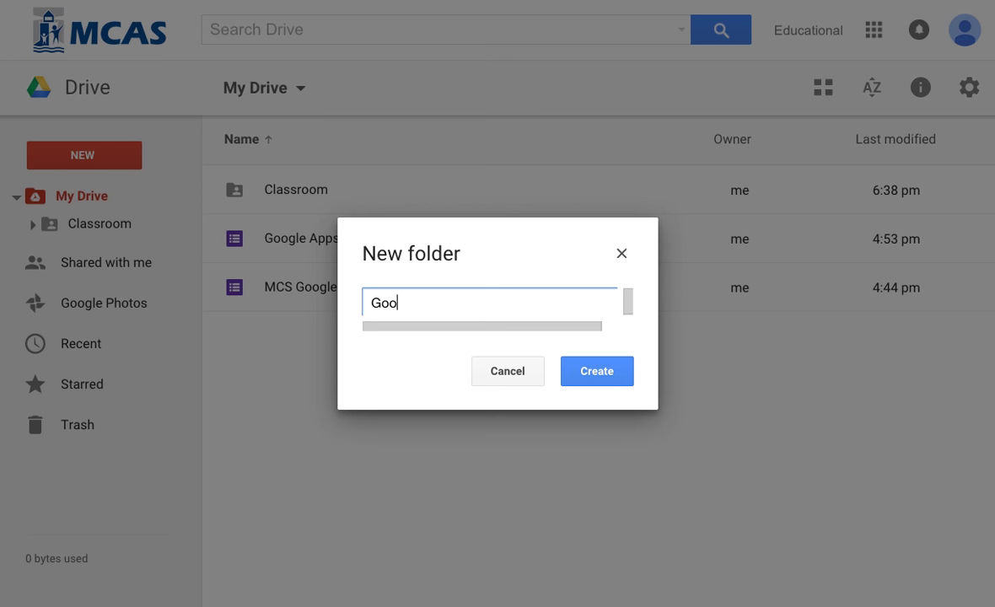
pyautogui.write('gle PD')
pyautogui.click(576, 371)
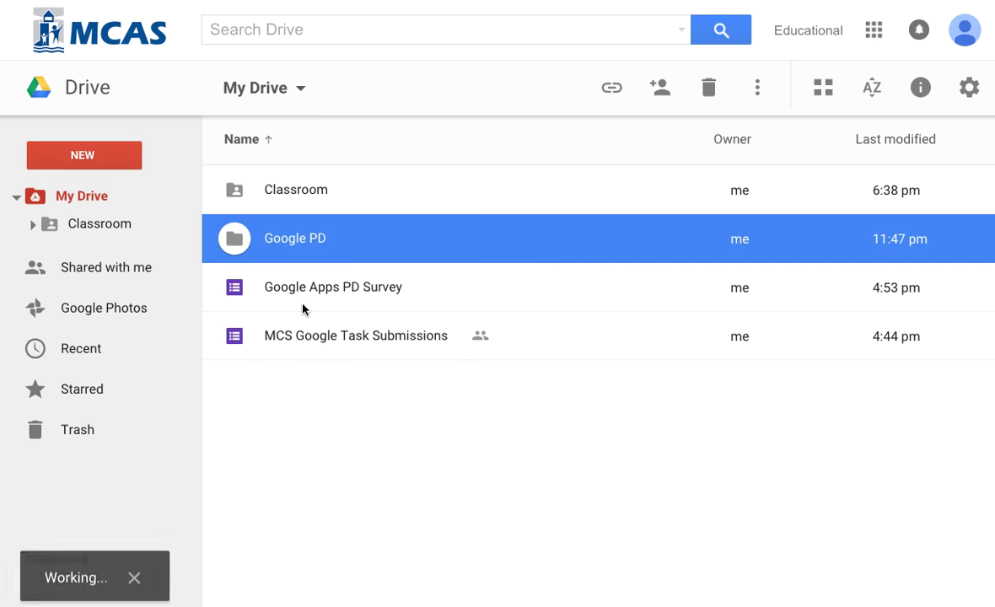
# Step: Collapse and re-expand the My Drive folder tree, and view the contents of the Google PD folder
pyautogui.click(16, 199)
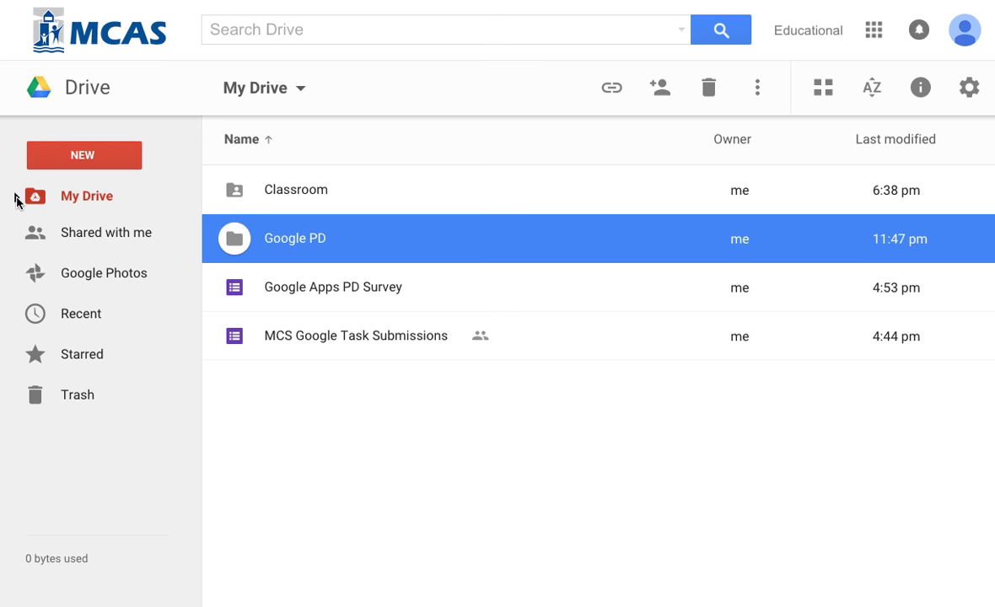
pyautogui.click(16, 200)
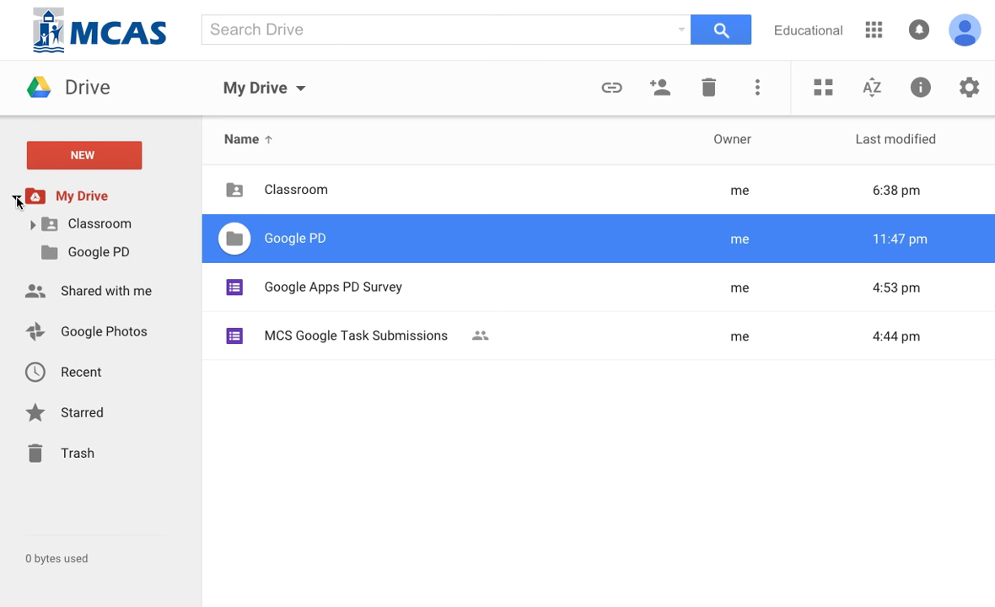
pyautogui.click(90, 261)
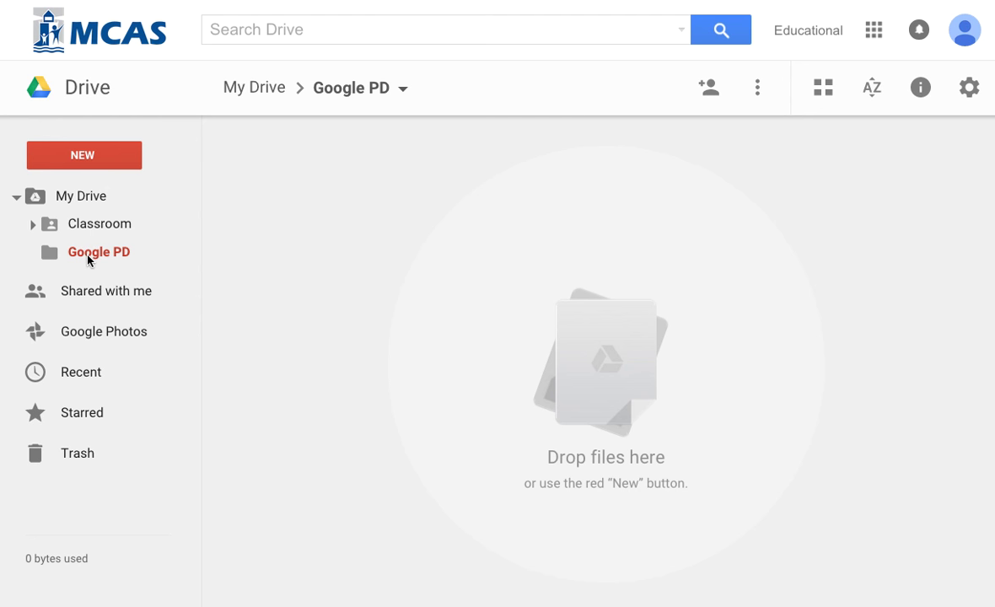
# Step: Move the Google Apps PD Survey and MCS Google Task Submissions forms from My Drive into the Google PD folder
pyautogui.click(48, 194)
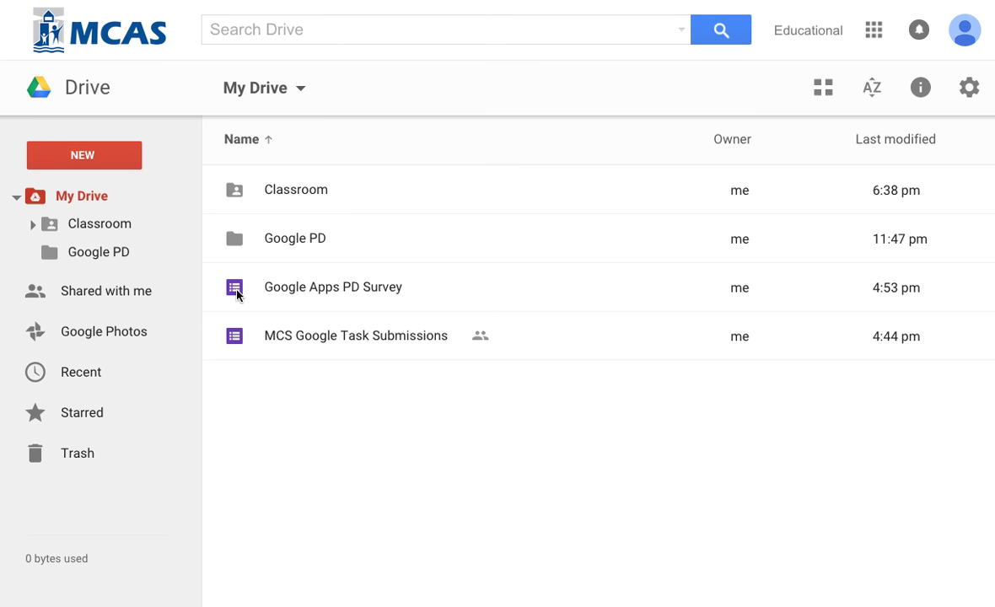
pyautogui.moveTo(236, 292); pyautogui.dragTo(120, 252)
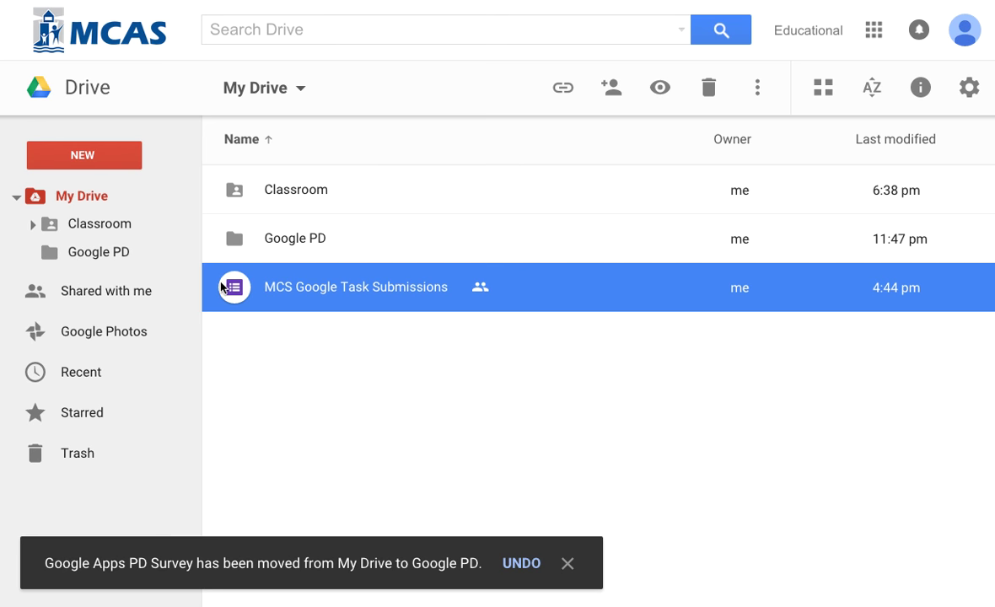
pyautogui.moveTo(218, 270); pyautogui.dragTo(105, 258)
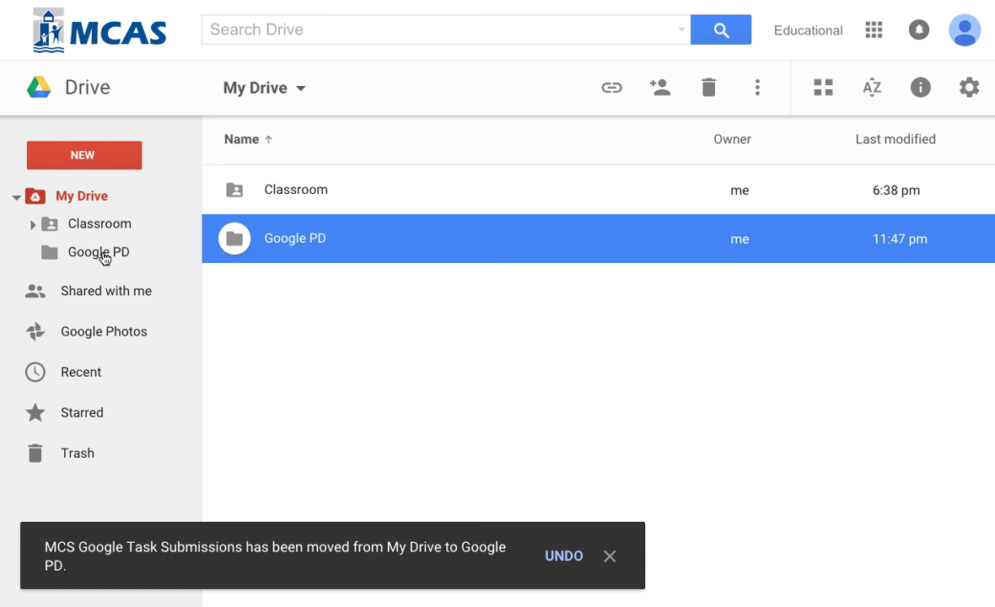
# Step: Look over the actions available for the Google PD folder, and open the folder to view its files
pyautogui.rightClick(53, 253)
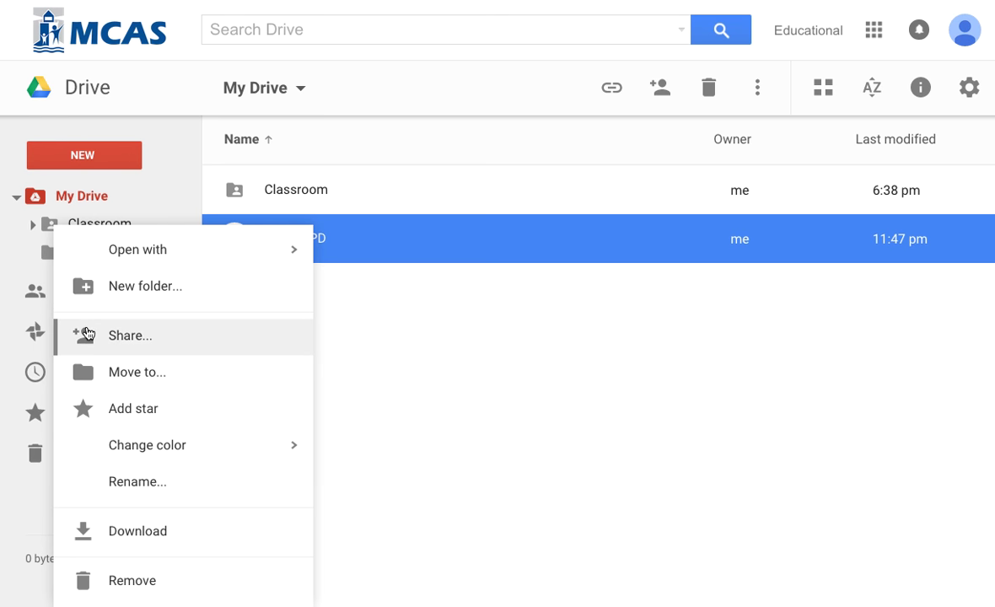
pyautogui.click(367, 71)
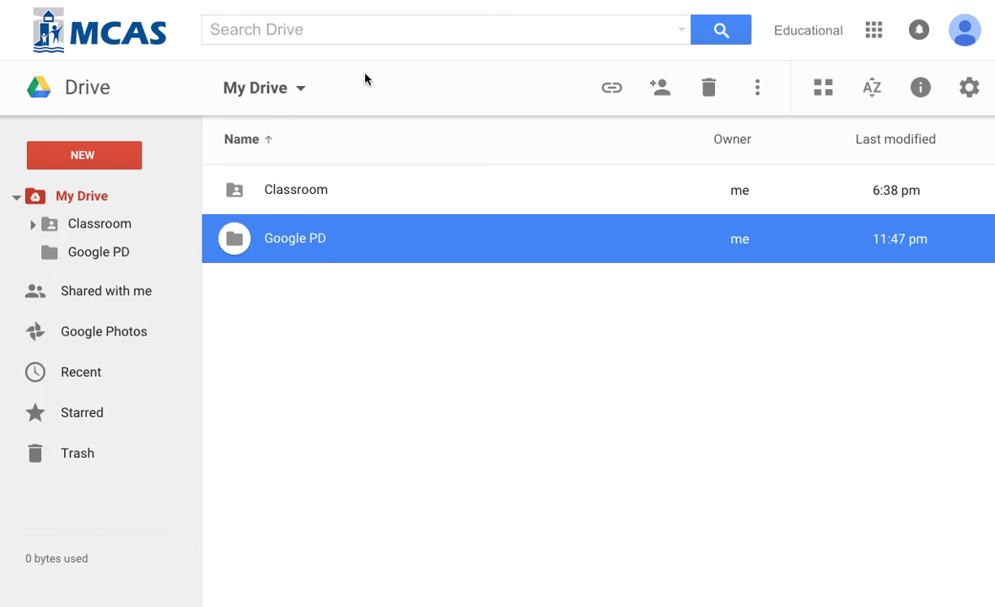
pyautogui.click(121, 247)
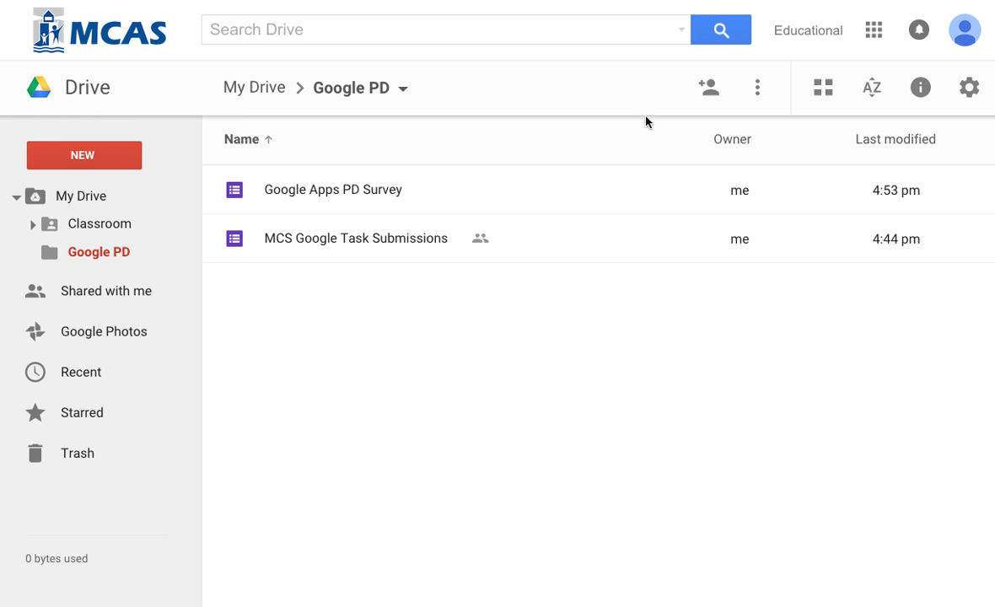
# Step: Review the advanced sharing settings and link sharing options of the Google PD folder without changing its access
pyautogui.click(709, 91)
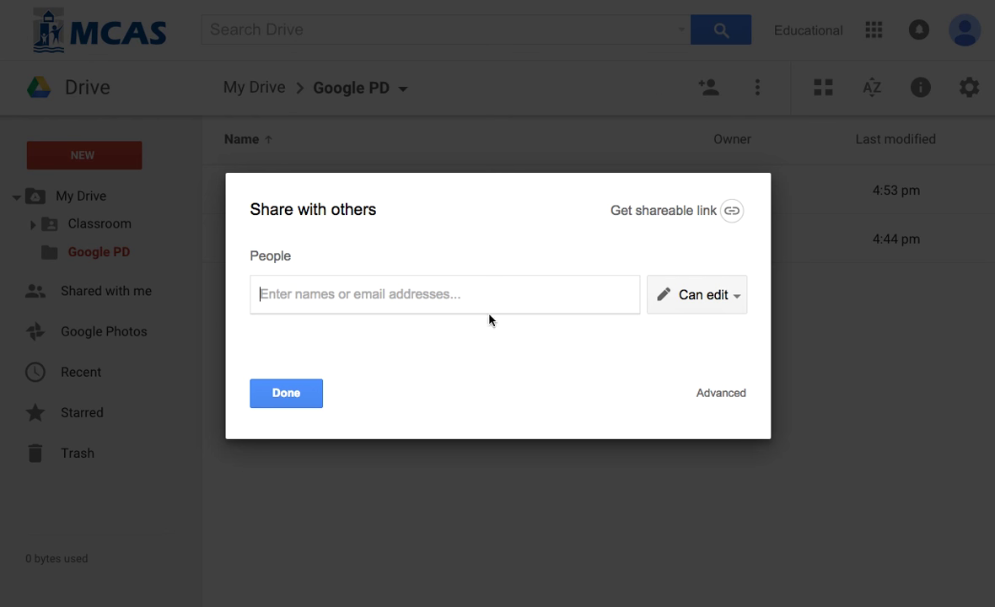
pyautogui.click(722, 394)
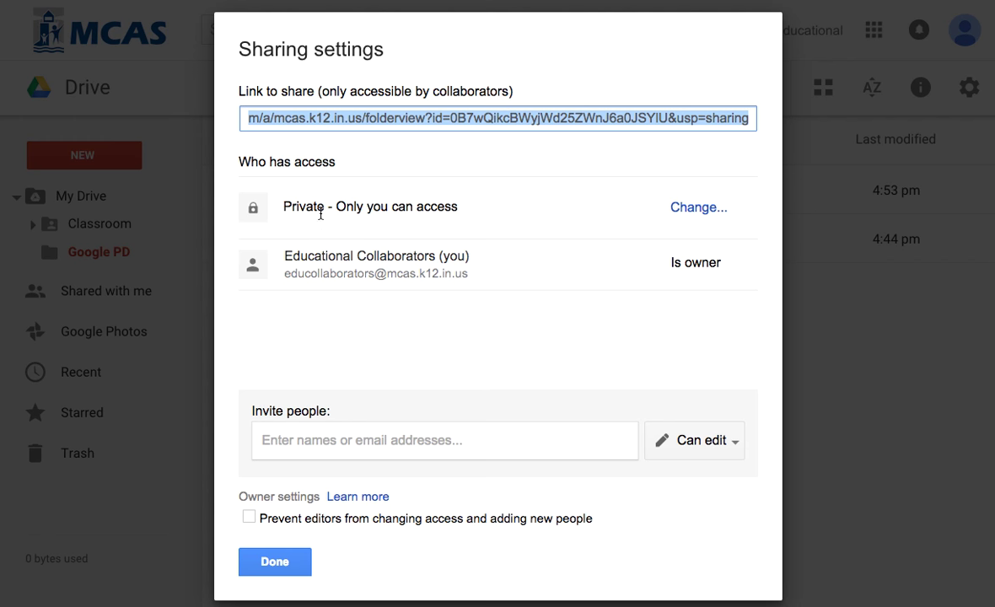
pyautogui.click(674, 211)
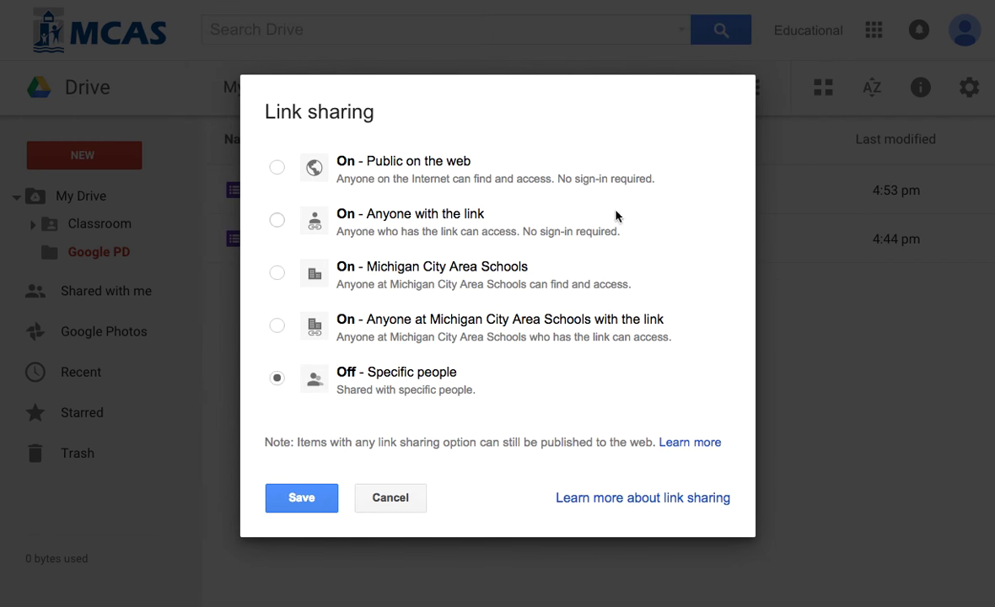
pyautogui.click(405, 499)
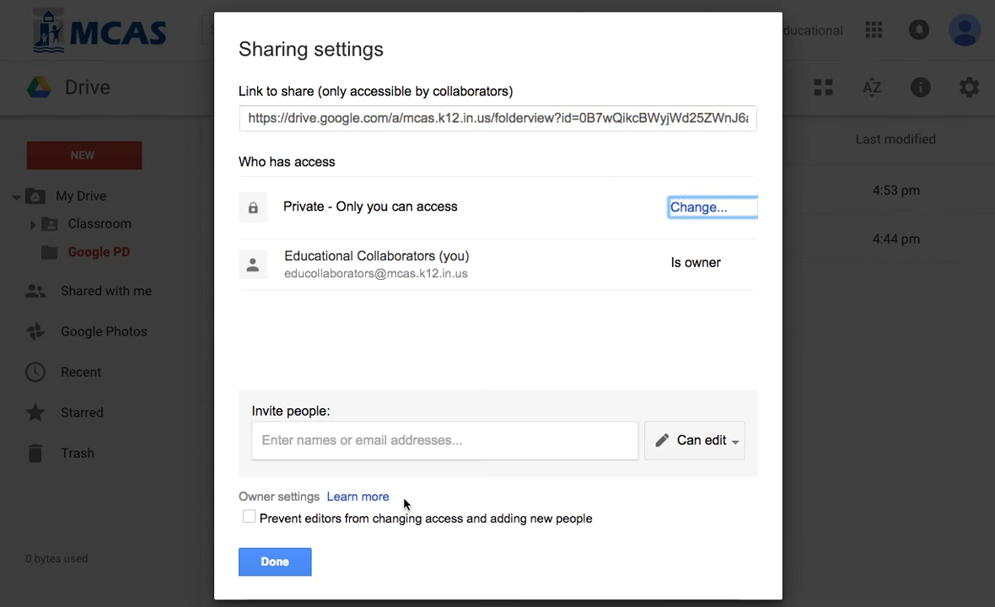
pyautogui.click(292, 563)
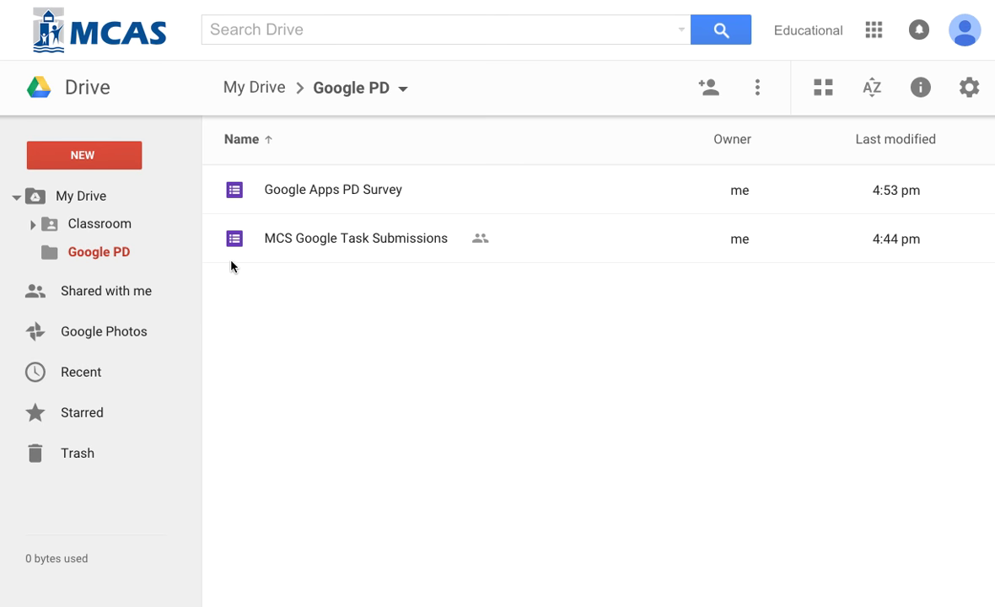
# Step: View the files shared with this account and the list of recently opened files
pyautogui.click(129, 291)
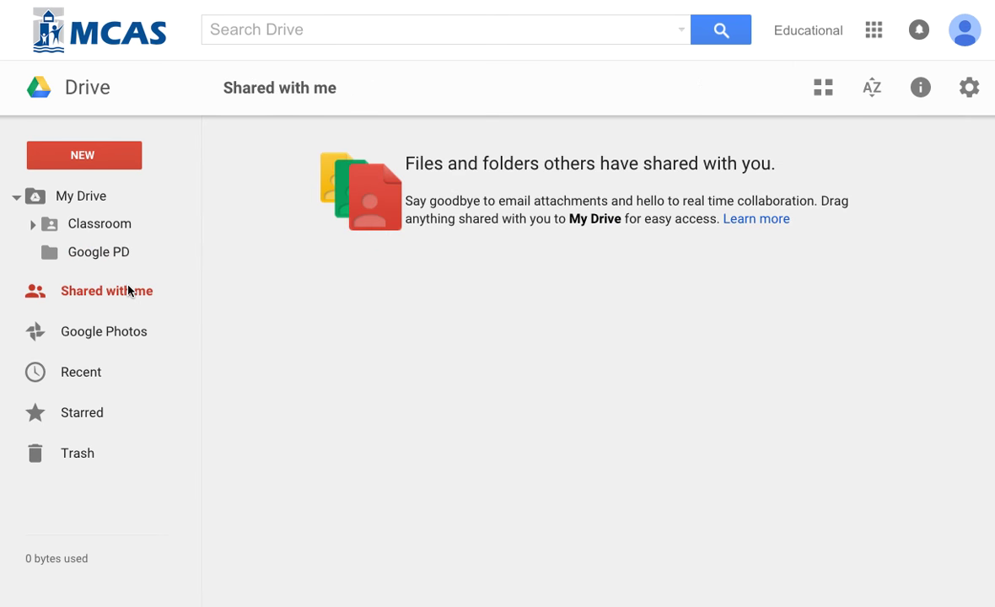
pyautogui.click(80, 381)
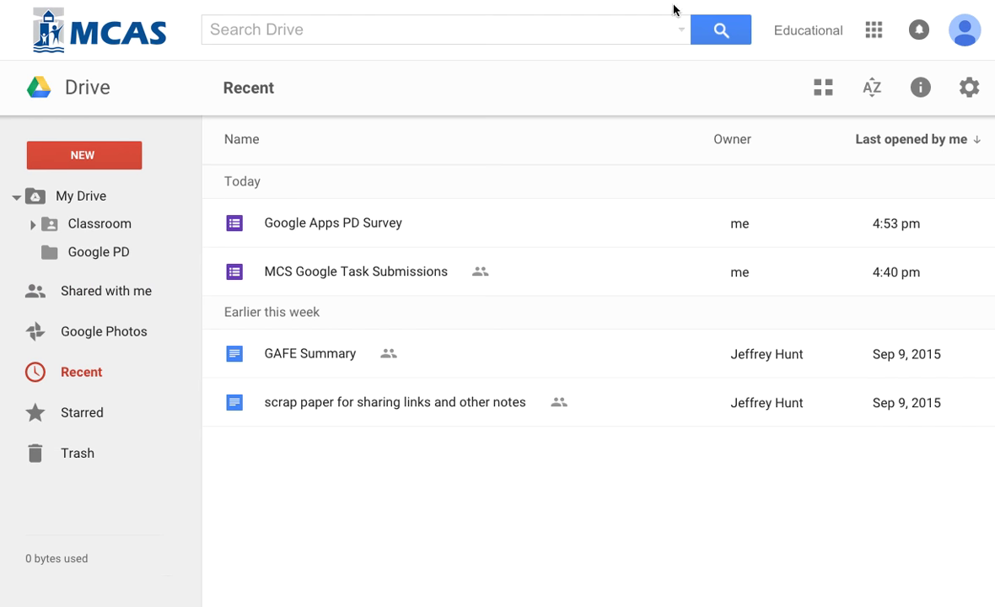
# Step: Look up "summary" in the Drive search, and clear the search text
pyautogui.click(559, 39)
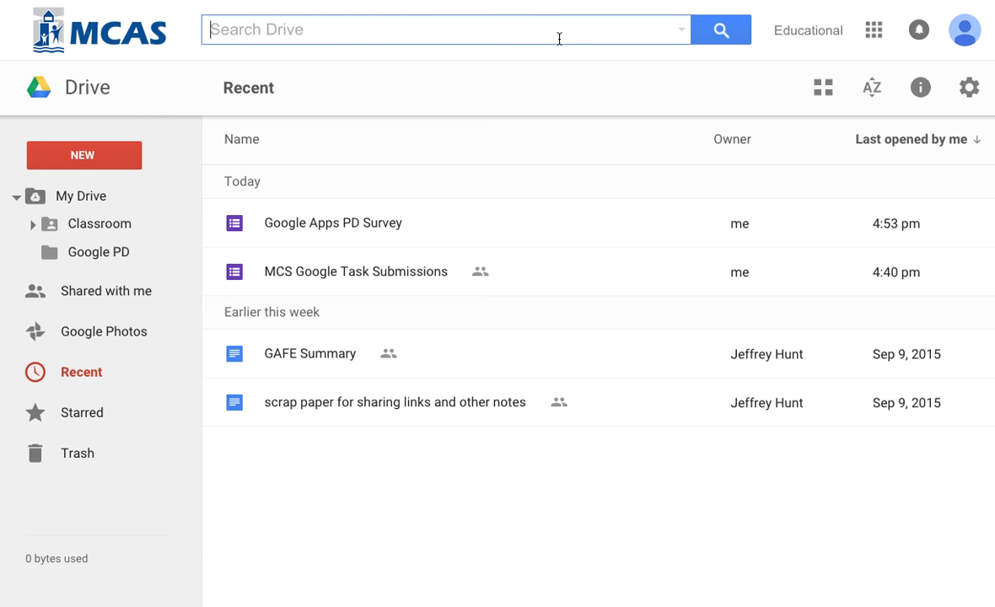
pyautogui.write('summary')
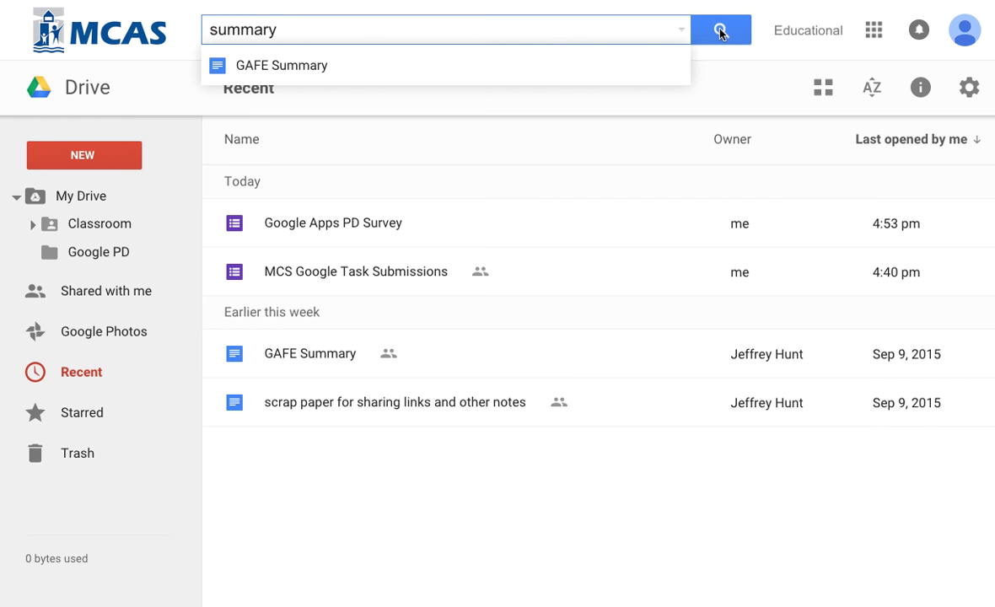
pyautogui.moveTo(327, 30); pyautogui.dragTo(139, 34)
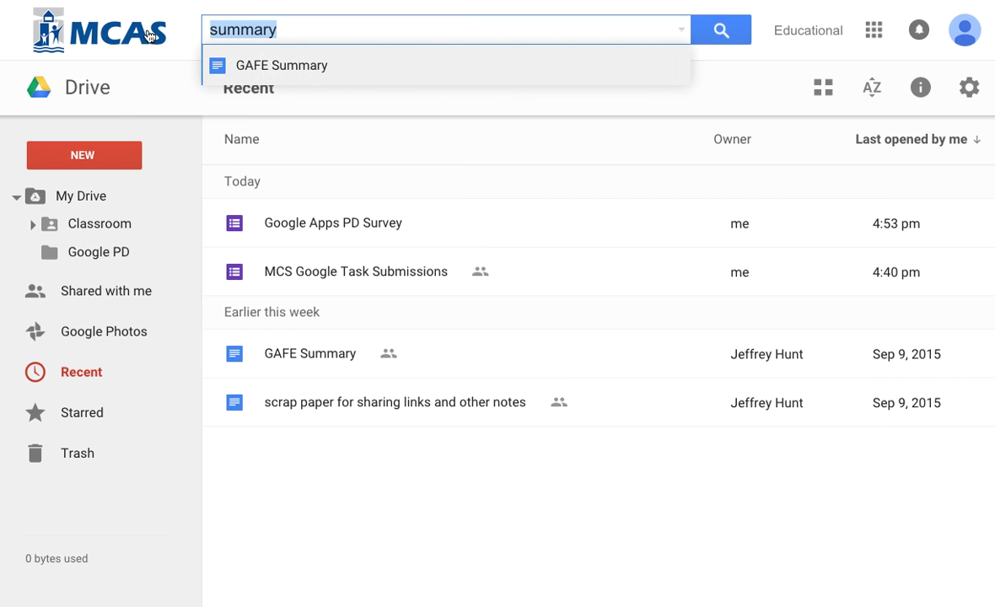
pyautogui.press('BackSpace')
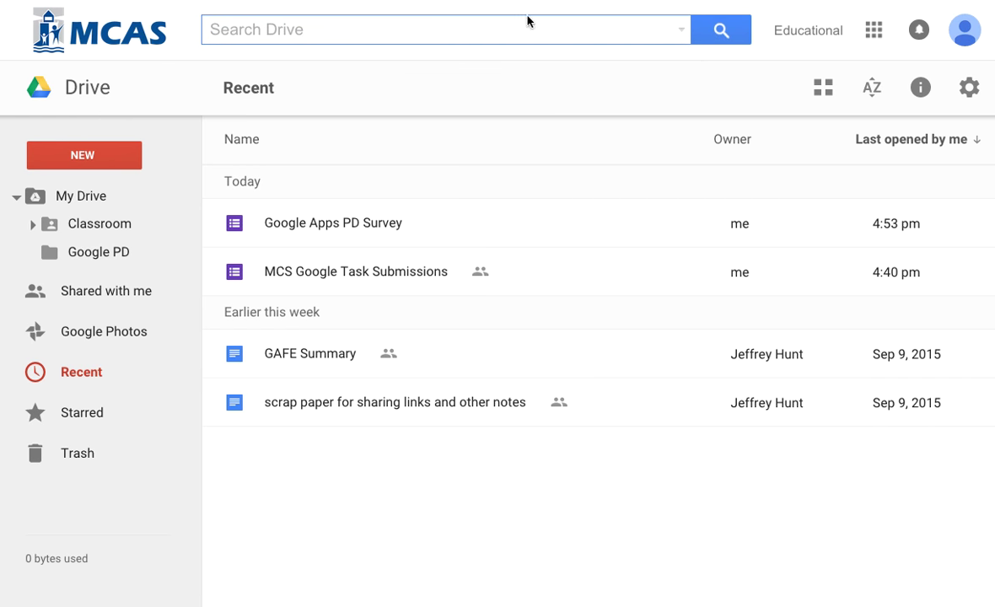
# Step: Search Drive for files of the Documents type, leaving ownership as anyone, and clear the search text
pyautogui.click(682, 35)
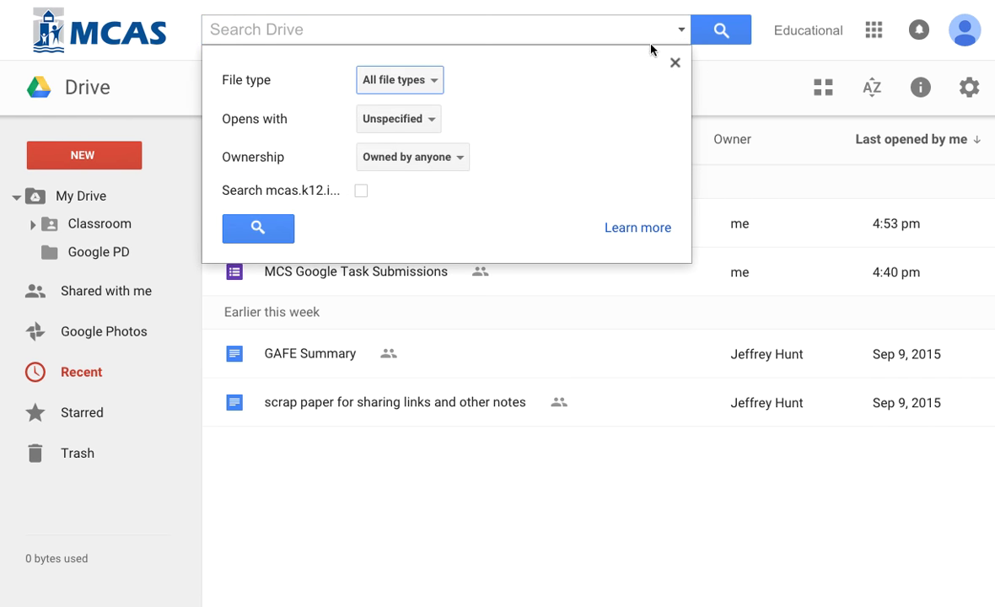
pyautogui.click(394, 84)
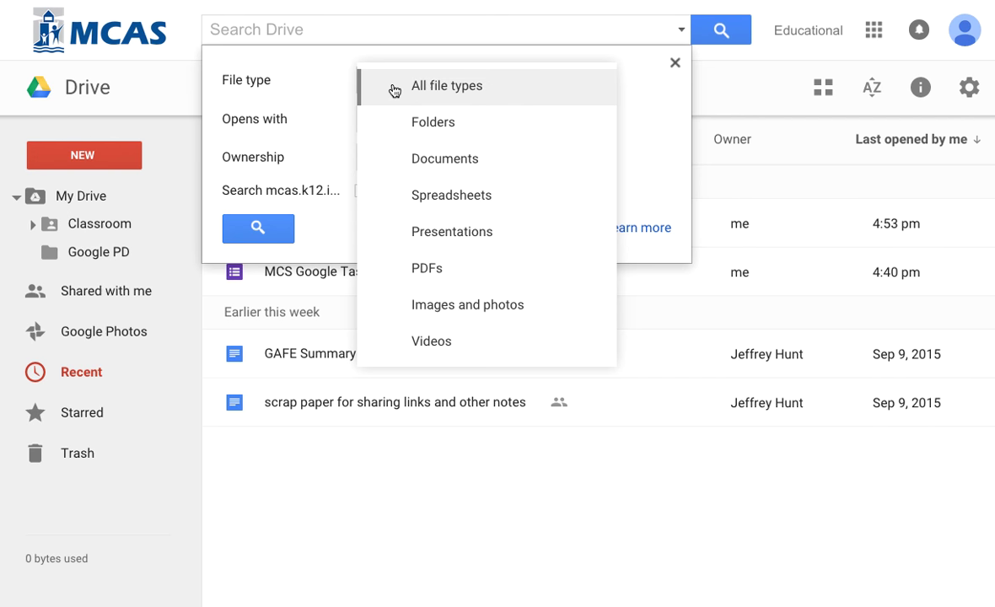
pyautogui.click(441, 159)
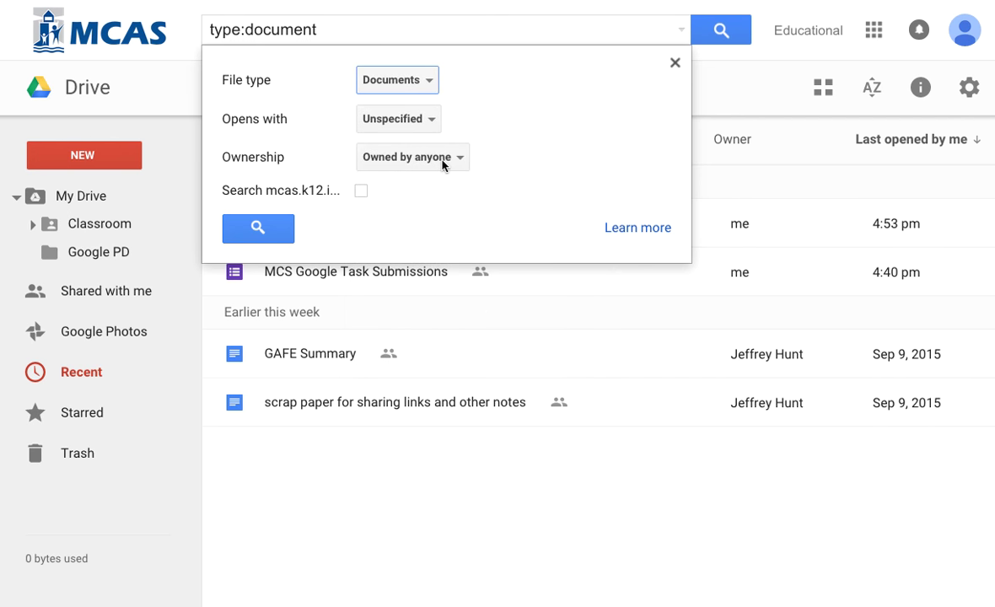
pyautogui.click(400, 165)
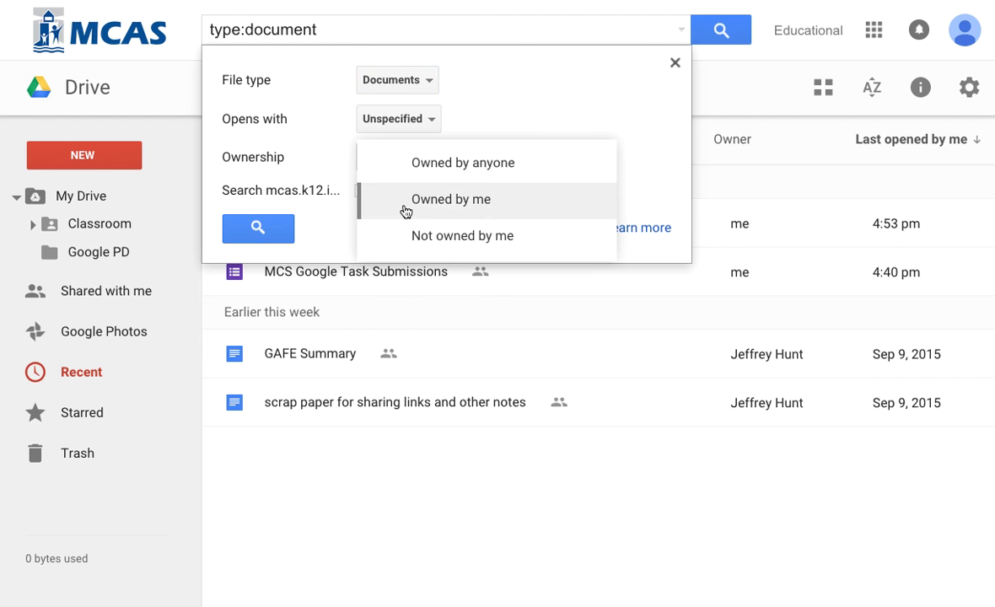
pyautogui.click(513, 88)
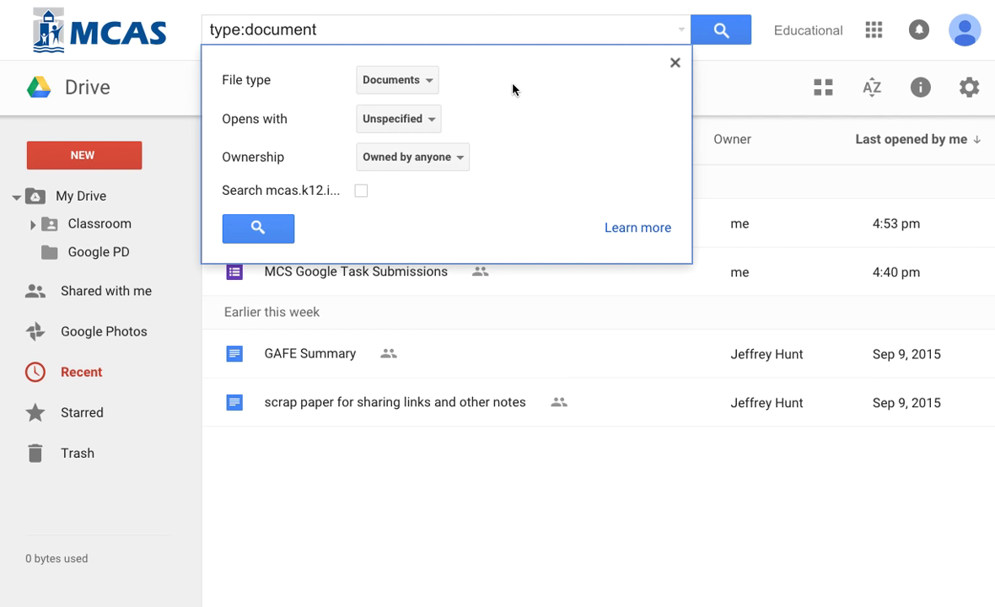
pyautogui.click(265, 227)
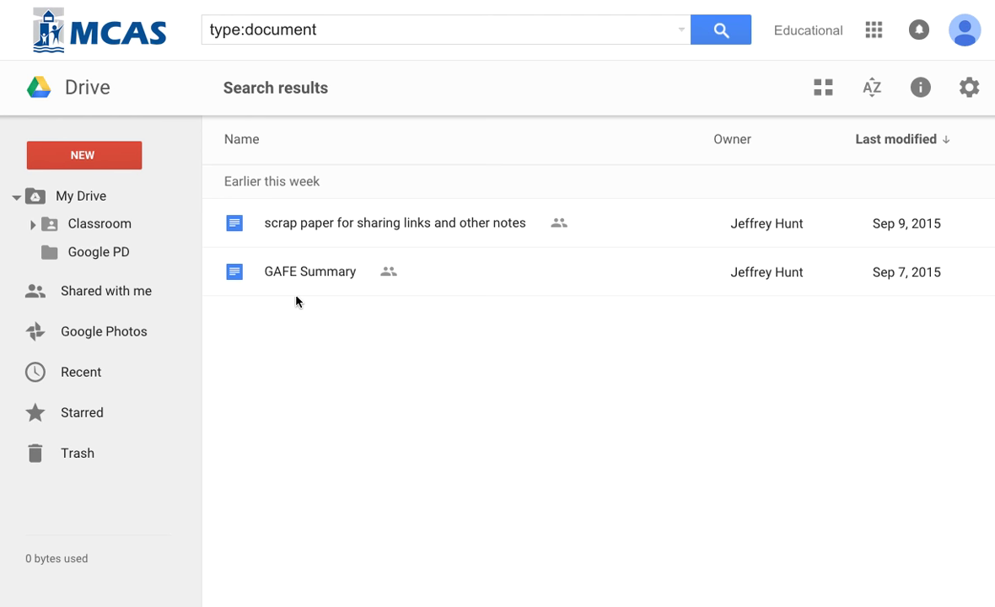
pyautogui.moveTo(582, 28); pyautogui.dragTo(169, 22)
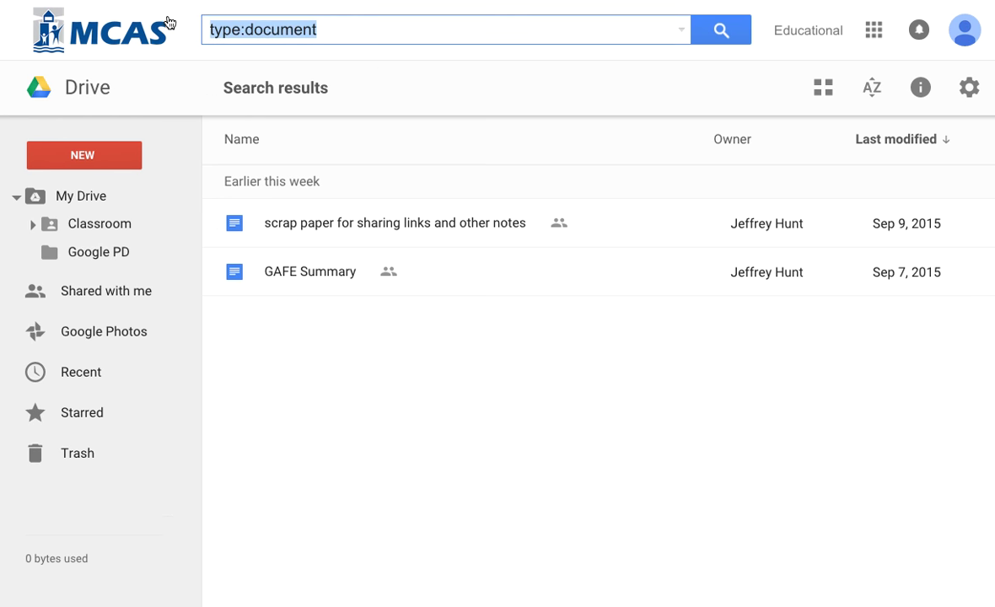
pyautogui.press('BackSpace')
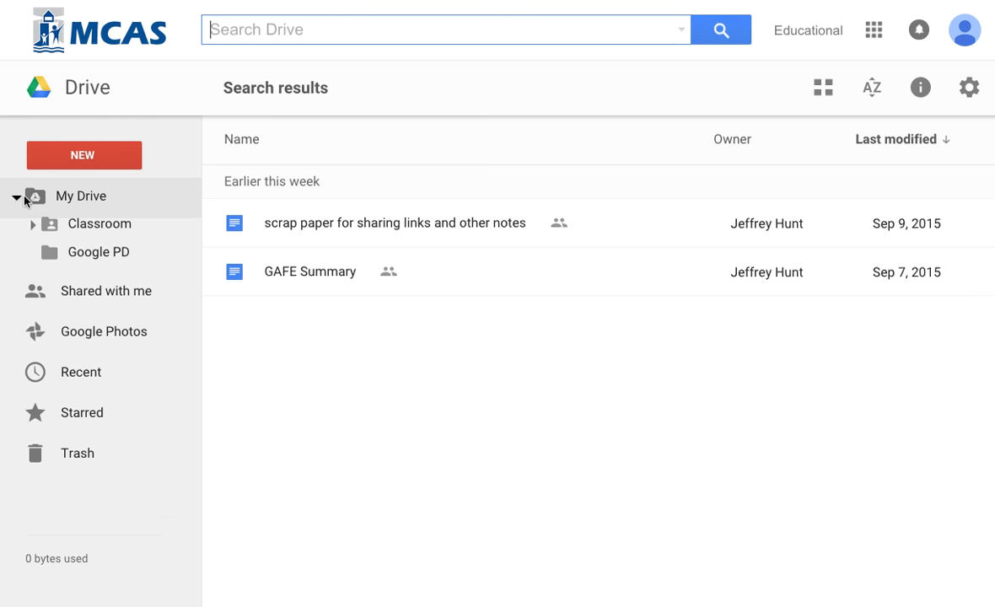
# Step: View My Drive and the Google PD folder in grid view, and switch the folder back to list view
pyautogui.click(85, 197)
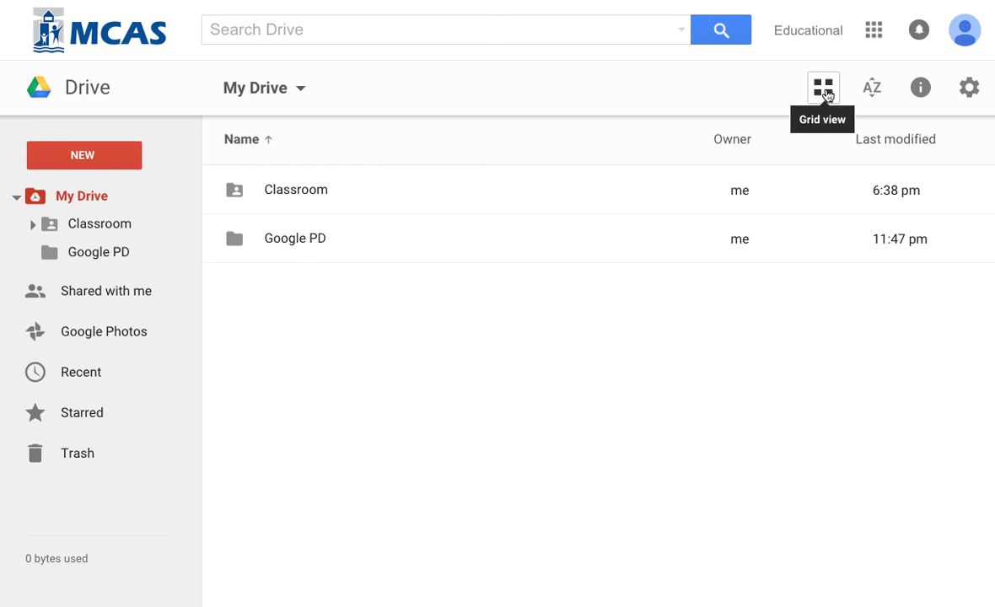
pyautogui.click(824, 89)
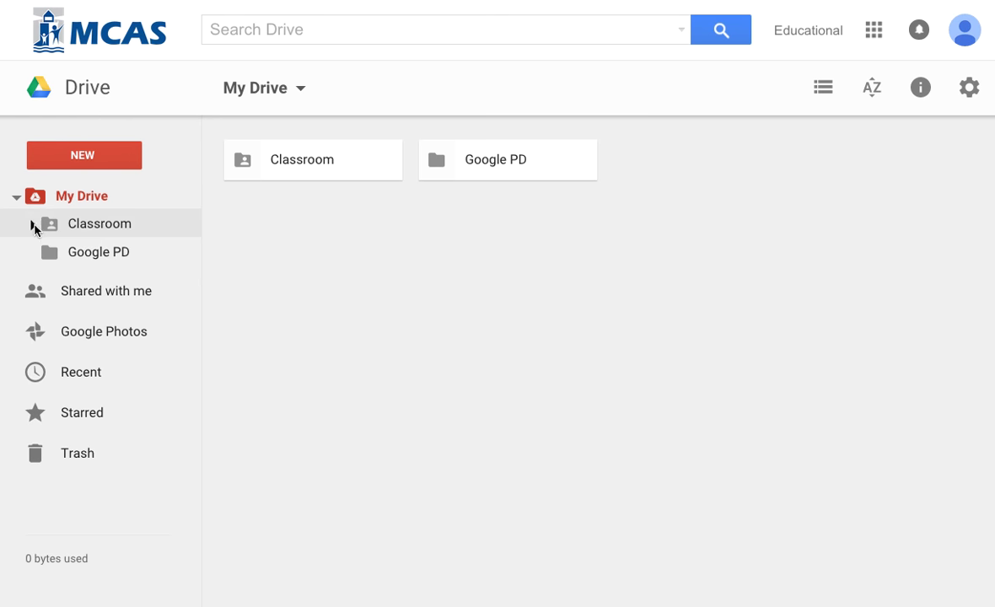
pyautogui.click(52, 254)
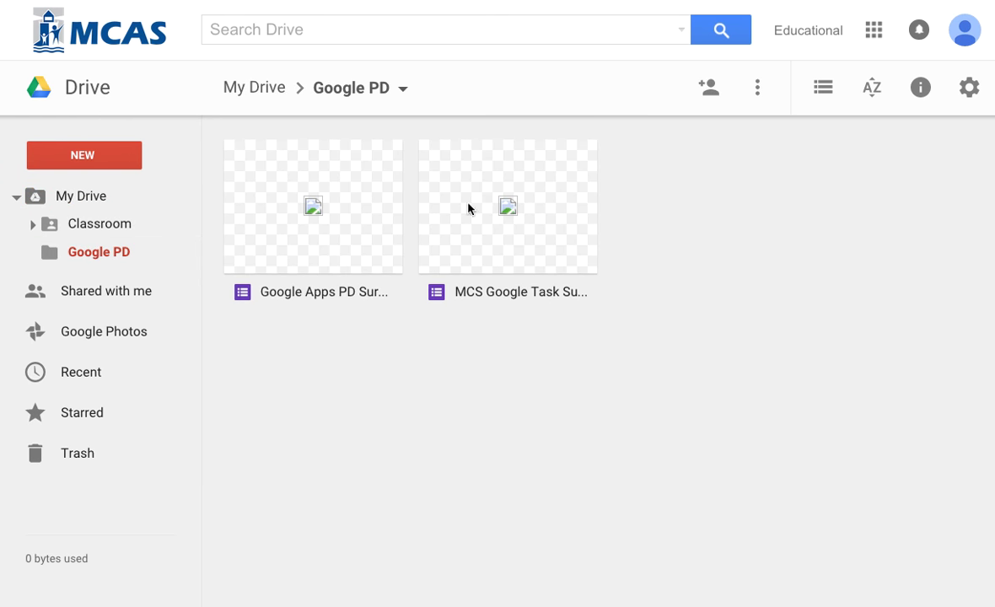
pyautogui.click(819, 94)
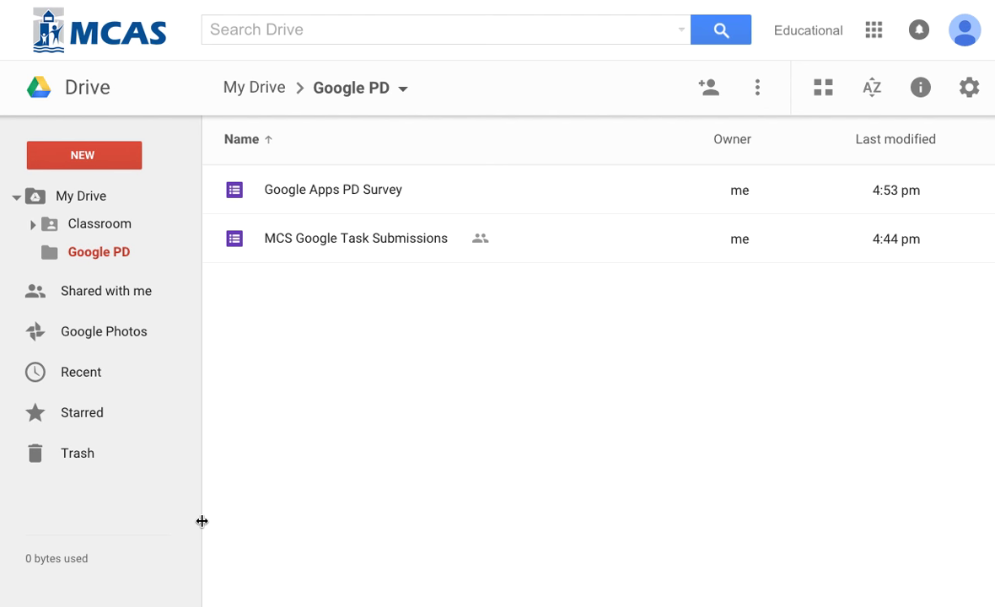
# Step: Look over the options for creating or uploading items in the Google PD folder, including the additional Google apps
pyautogui.click(106, 163)
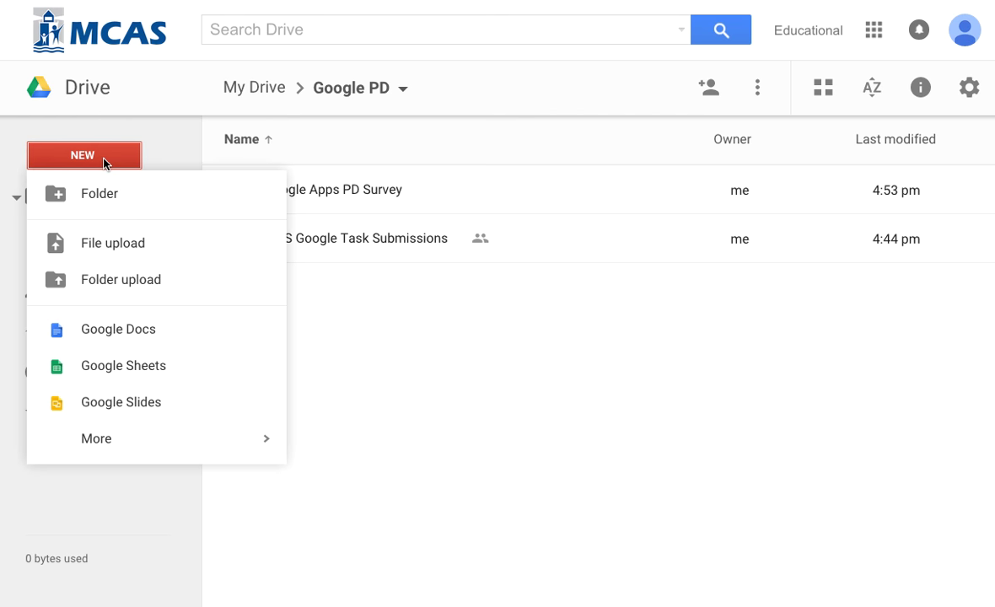
pyautogui.moveTo(173, 445)
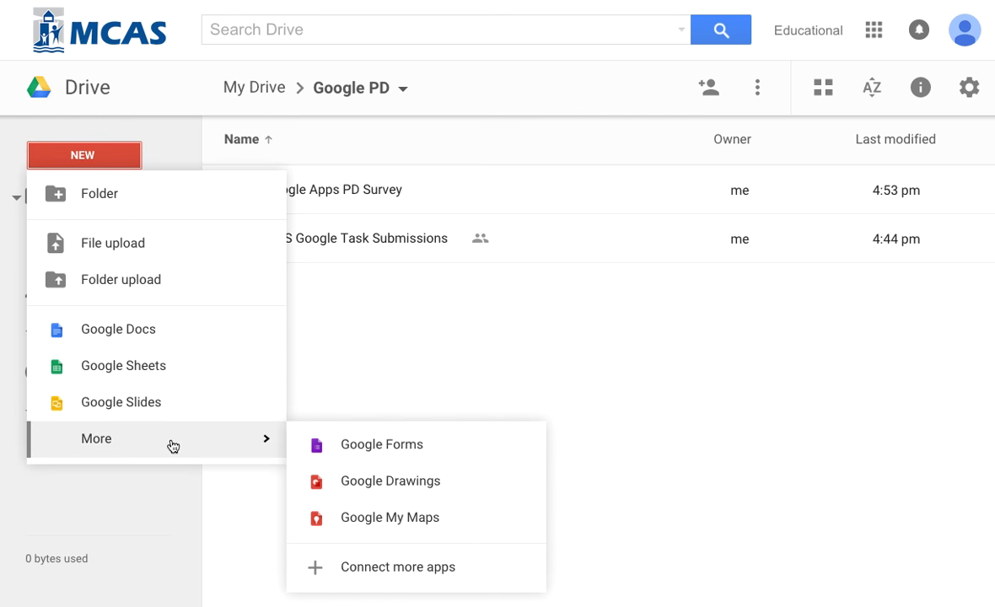